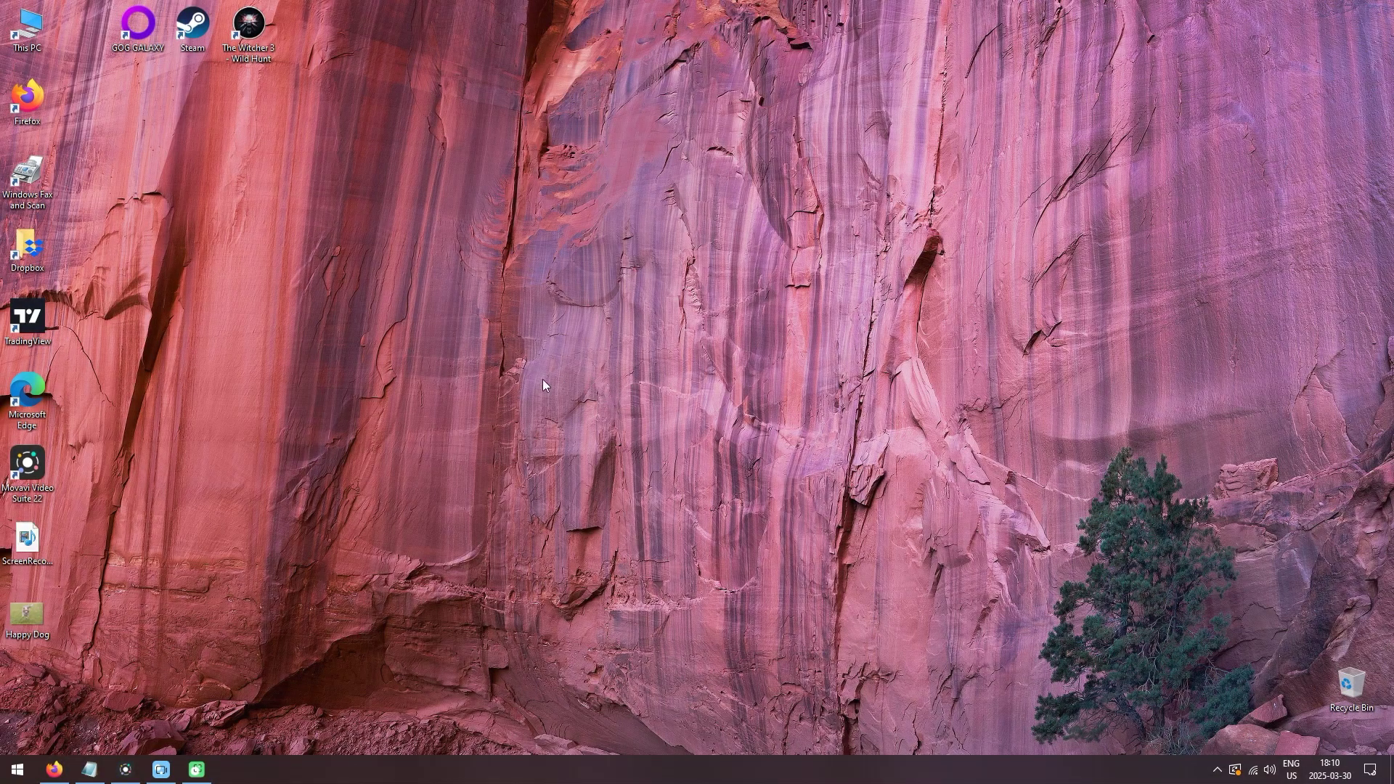
- View the Happy Dog photo in Windows Photo Viewer, then close it
double_click(30, 631)
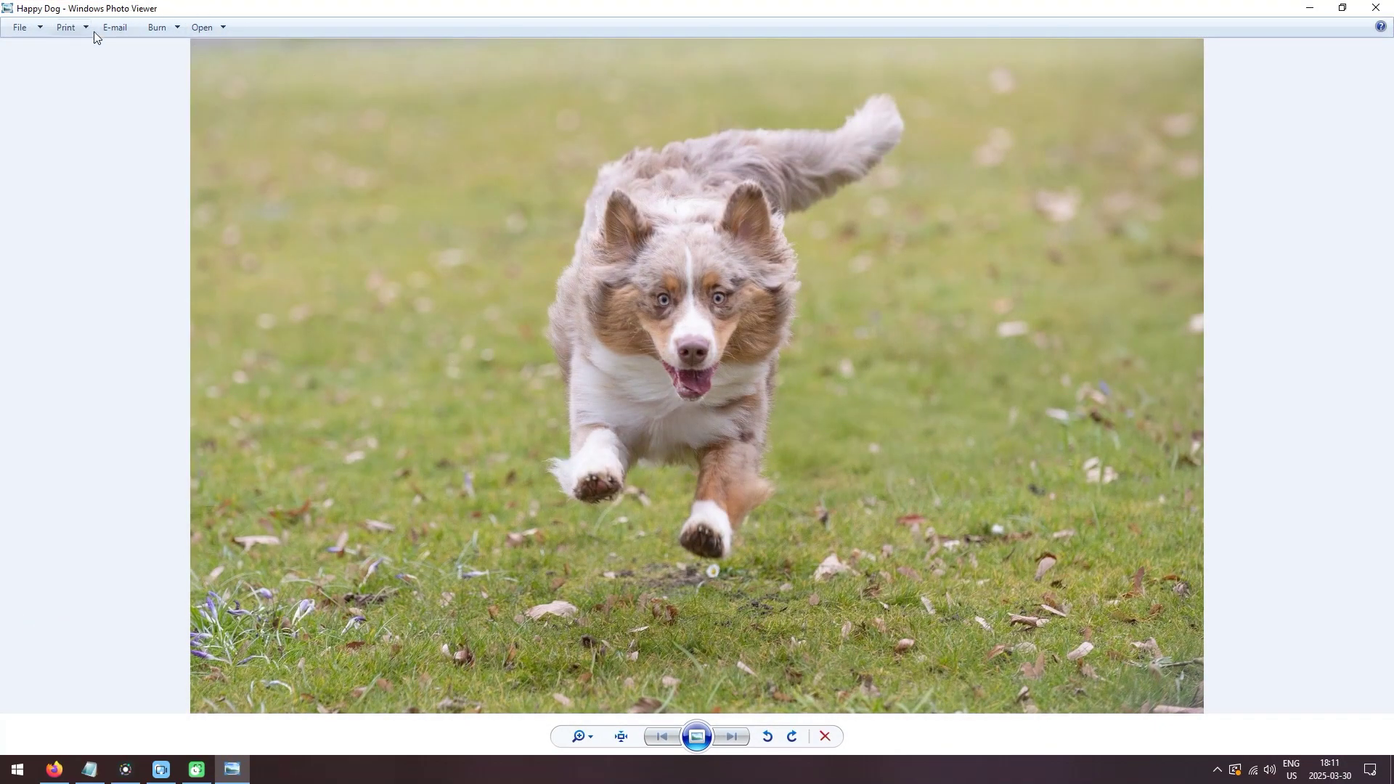
scroll(644, 341, "up", 5)
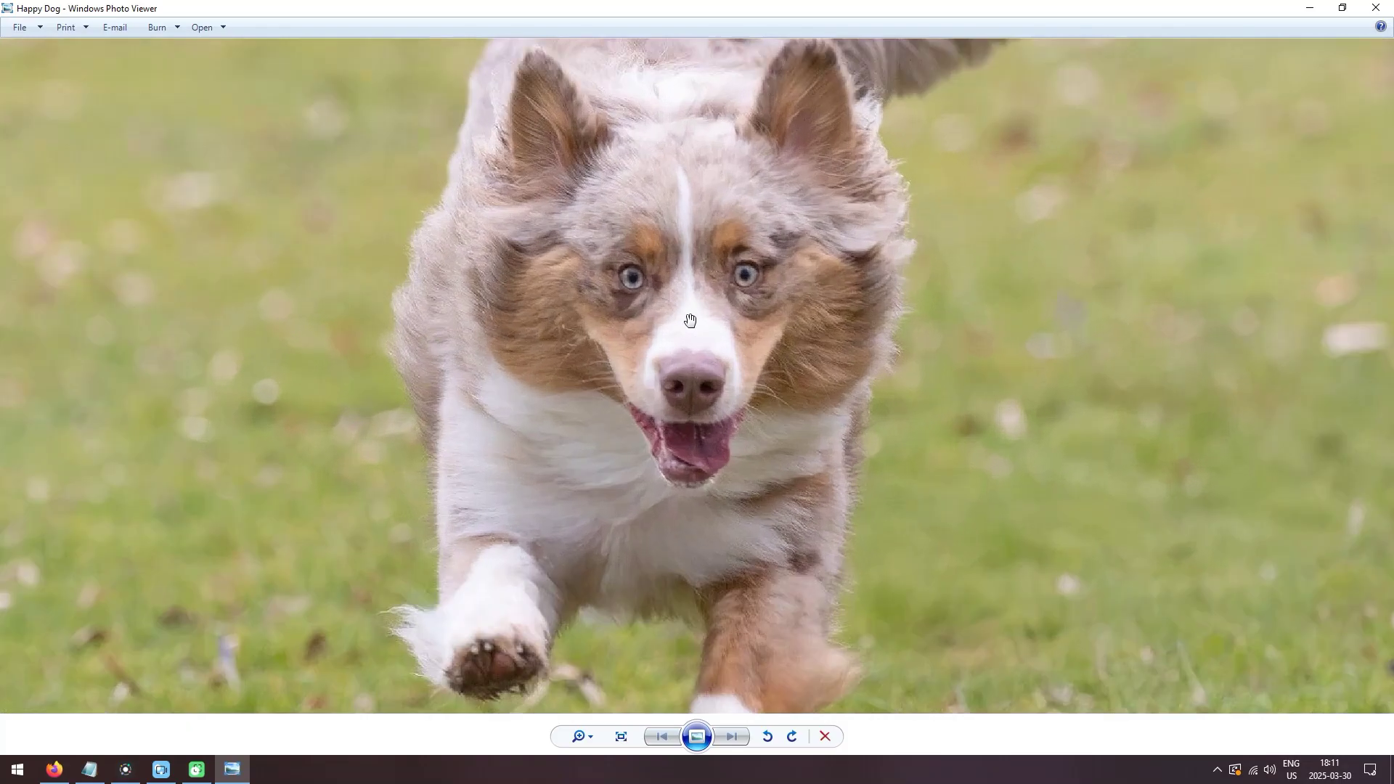
scroll(687, 316, "down", 2)
scroll(687, 360, "down", 3)
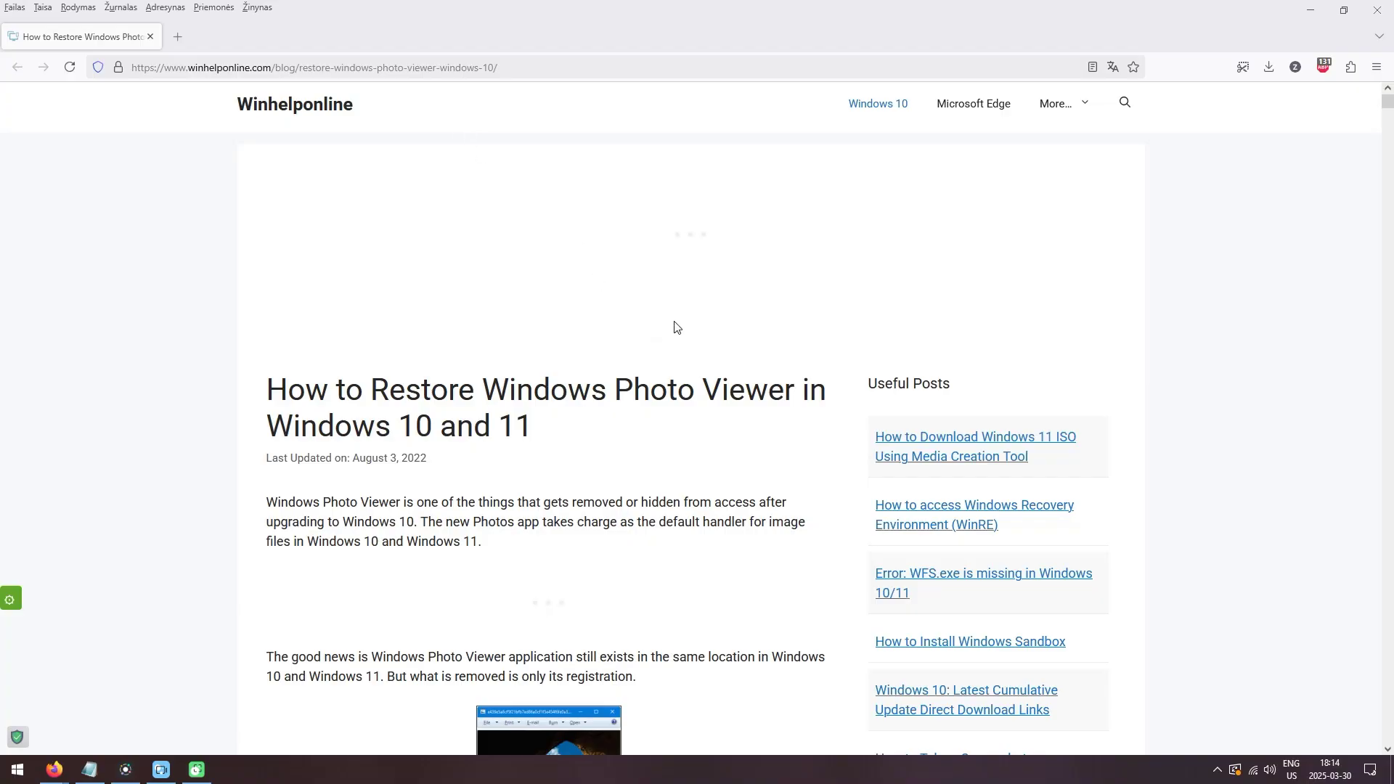
scroll(785, 294, "down", 2)
scroll(784, 294, "down", 4)
scroll(784, 291, "down", 3)
scroll(787, 288, "down", 3)
scroll(786, 288, "down", 3)
scroll(786, 290, "down", 3)
scroll(787, 292, "down", 2)
scroll(789, 294, "down", 3)
scroll(788, 294, "down", 3)
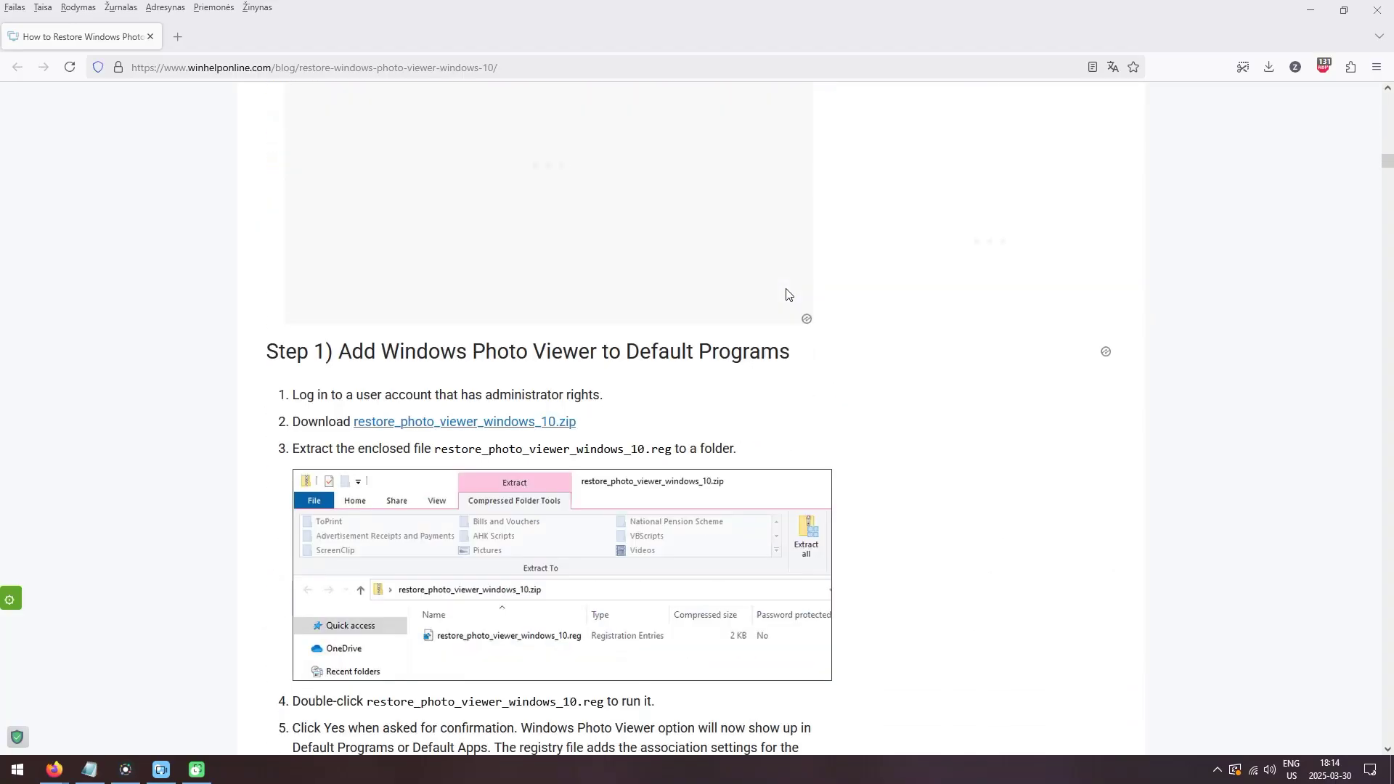
scroll(787, 295, "down", 1)
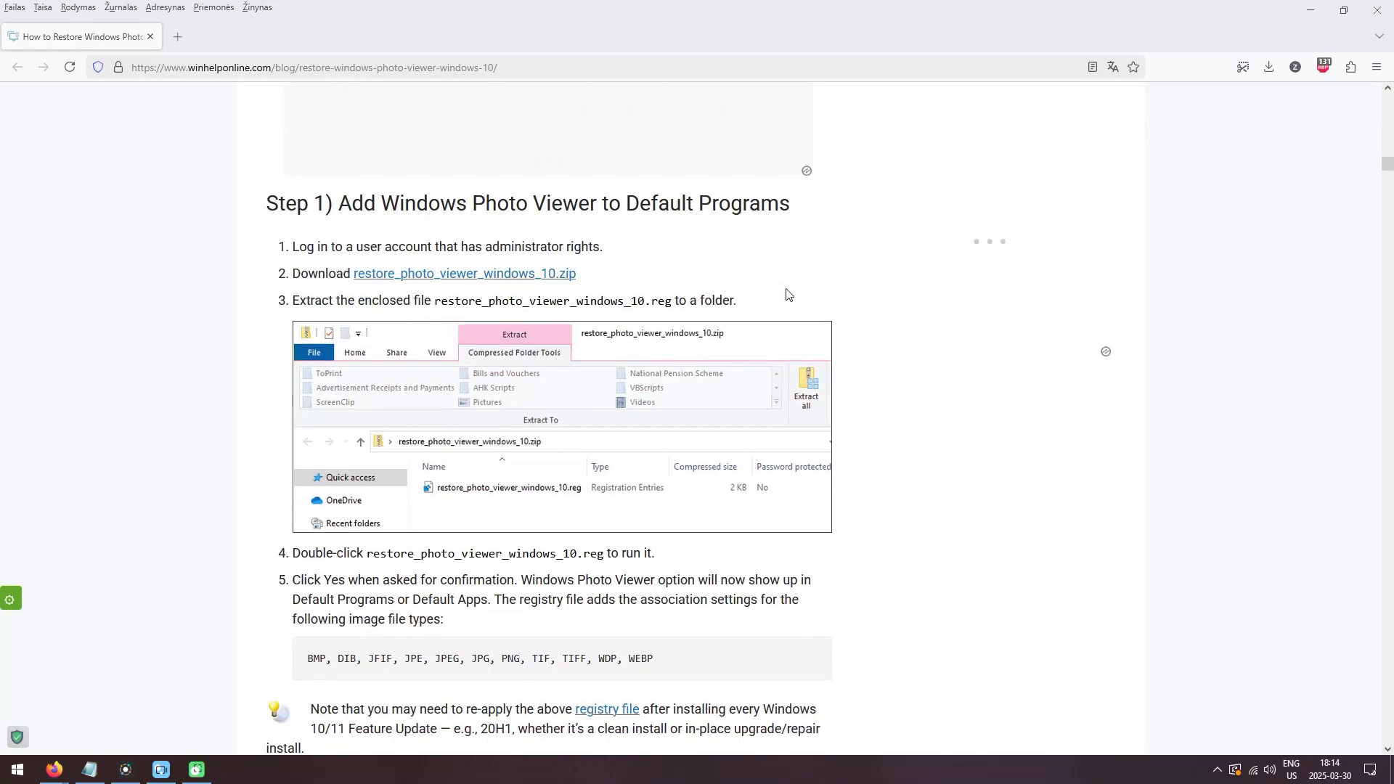
- Download restore_photo_viewer_windows_10.zip from the Winhelponline article's Step 1 link
left_click(496, 282)
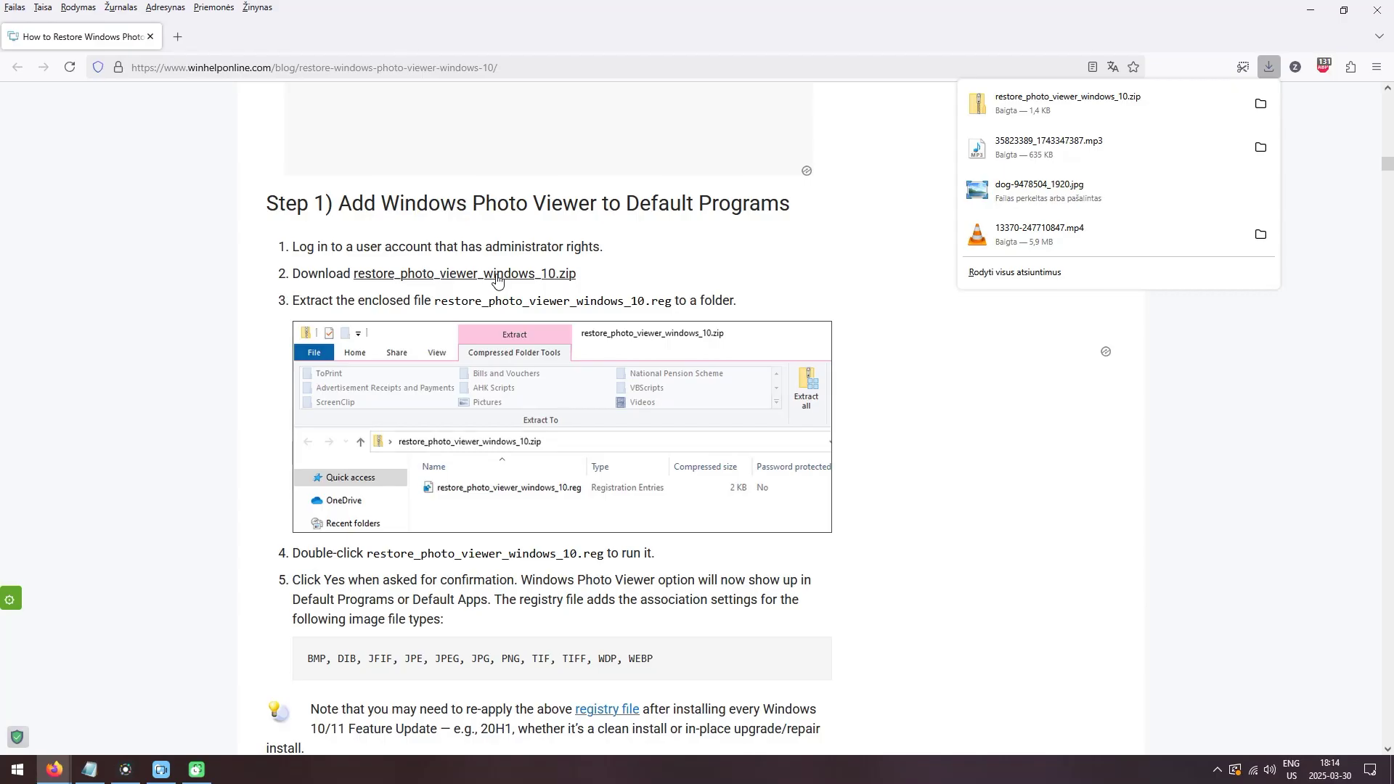
- Extract restore_windows_photo_viewer_windows_10.reg from the zip onto the desktop beside it
left_click(1306, 16)
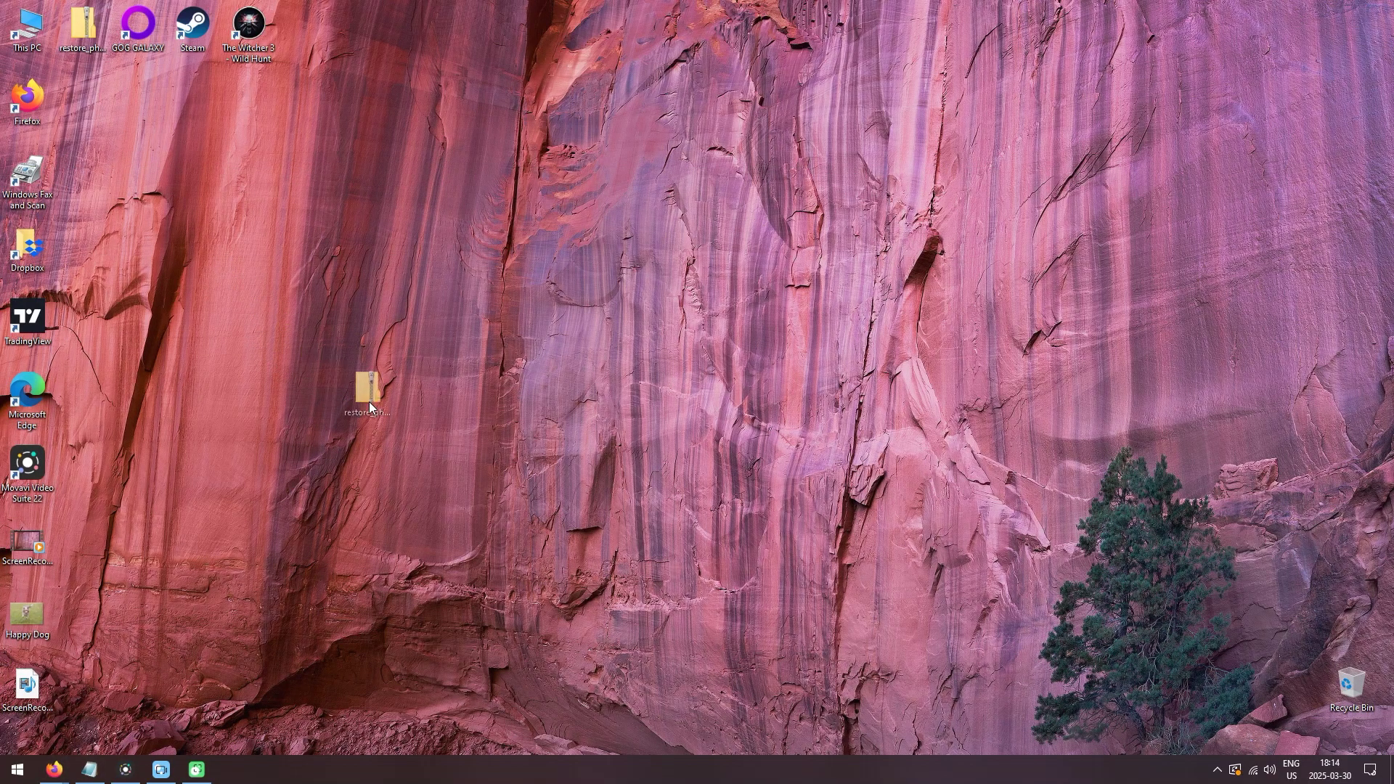
left_click_drag(258, 319, 375, 412)
double_click(373, 405)
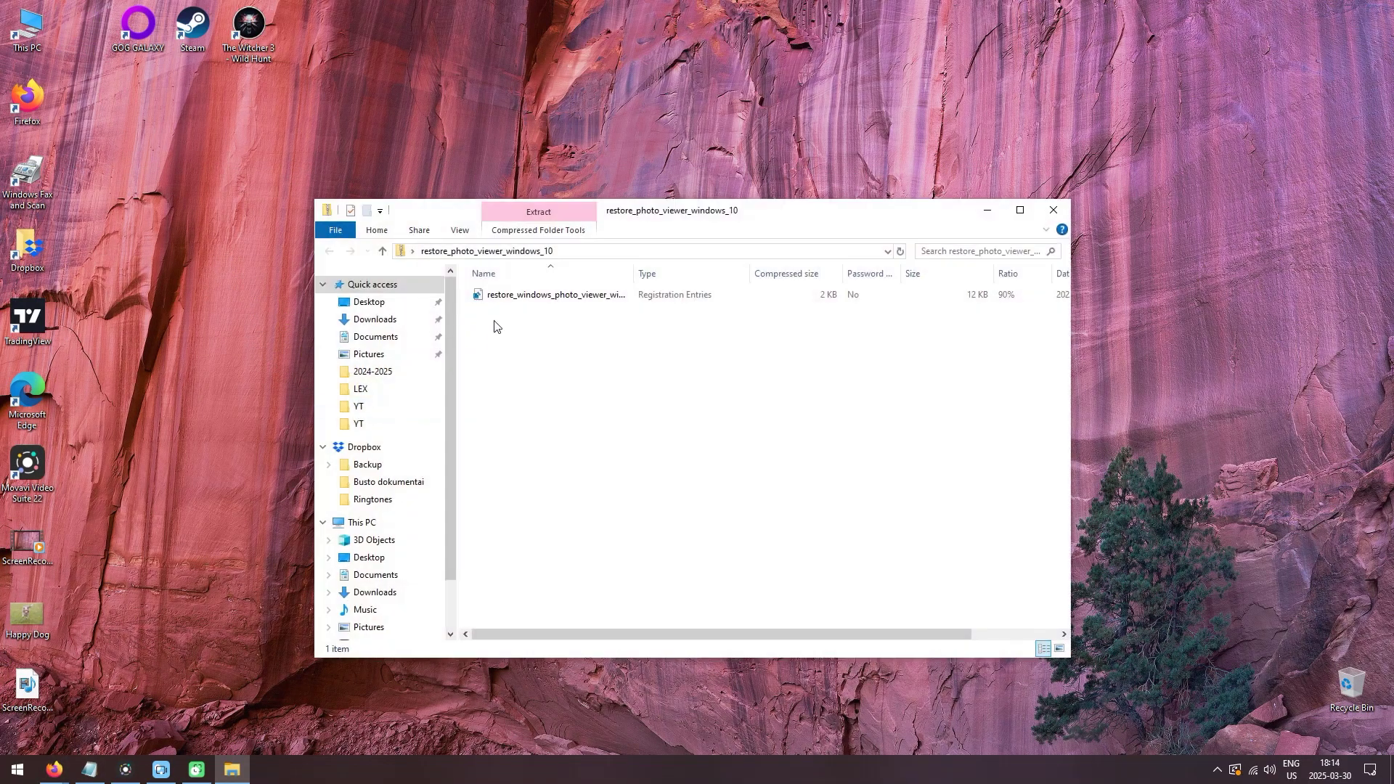
left_click_drag(496, 295, 220, 402)
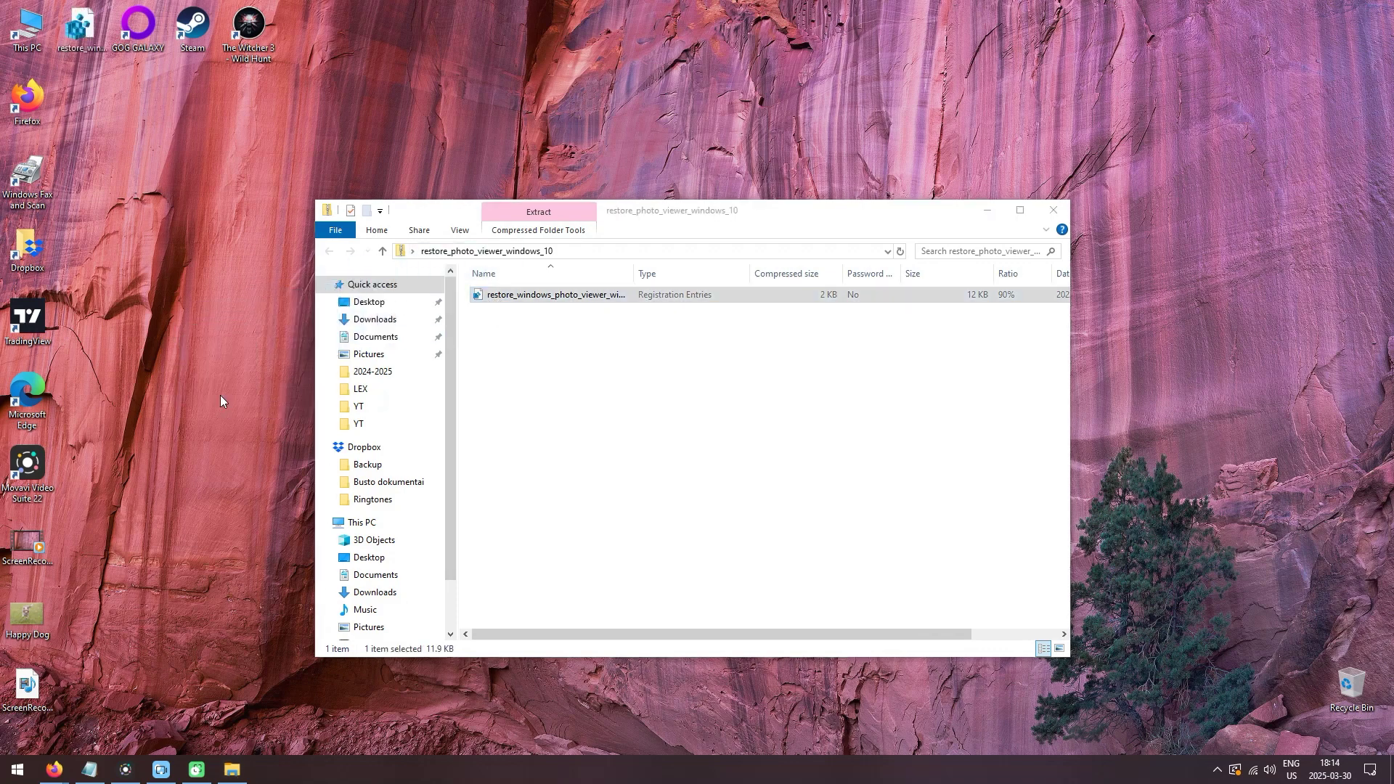
left_click(1053, 209)
left_click_drag(78, 31, 247, 402)
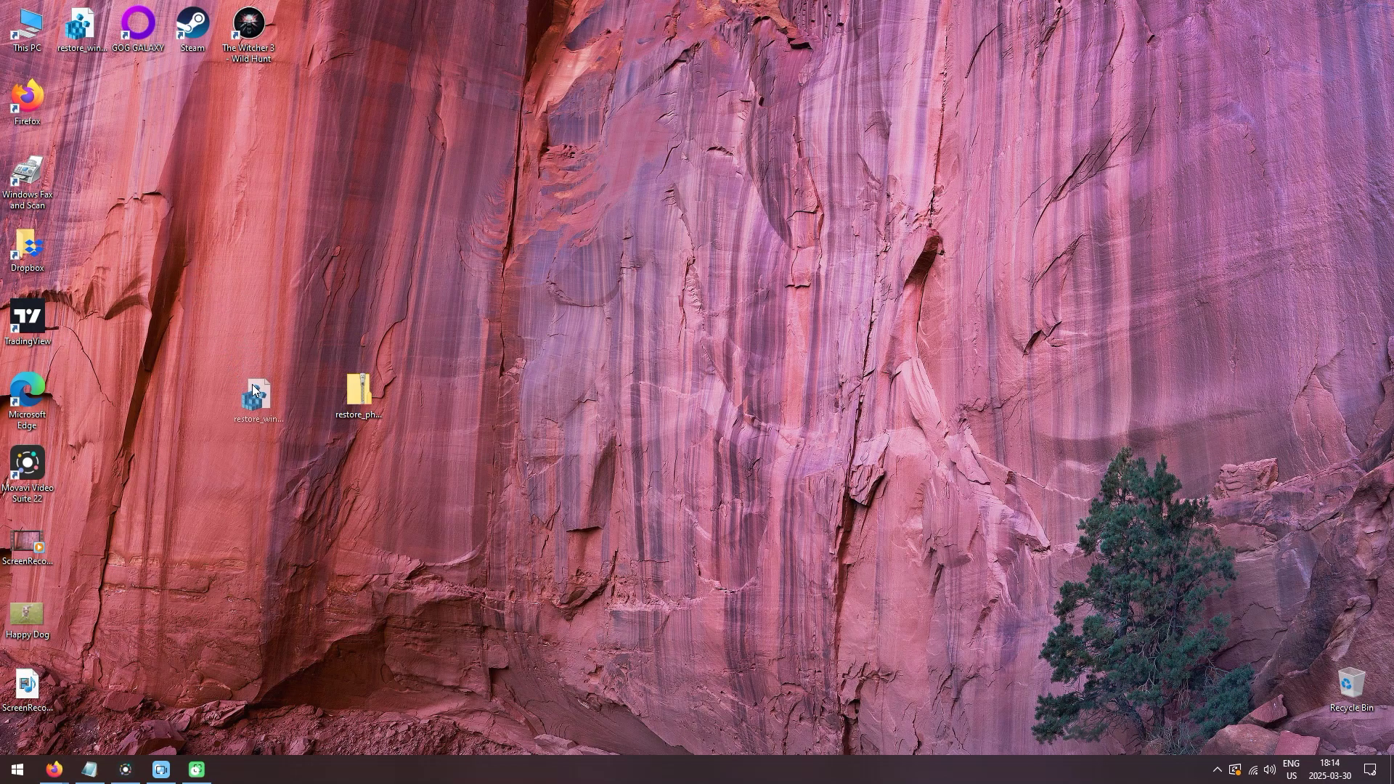
mouse_move(246, 393)
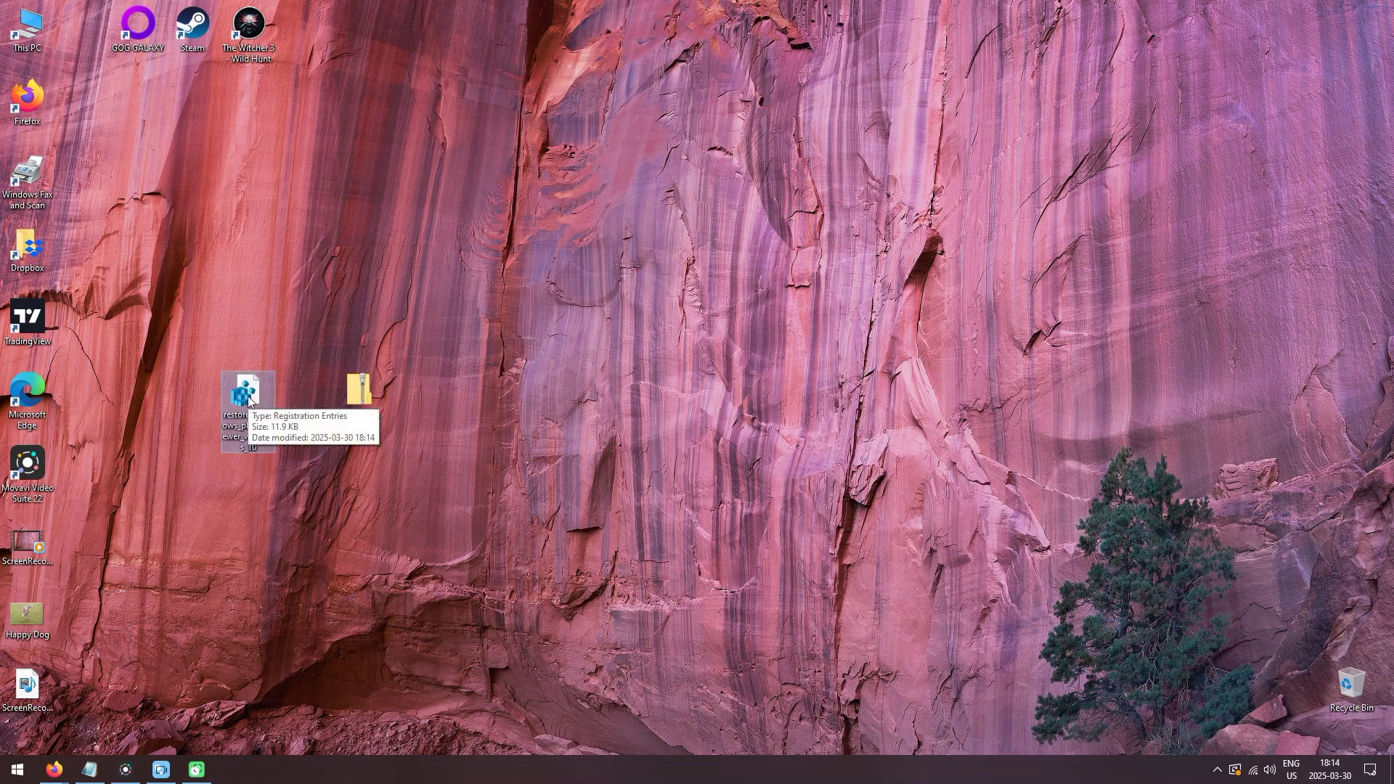
- Merge restore_windows_photo_viewer_windows_10.reg into the registry, approving all prompts, then launch Settings
double_click(250, 399)
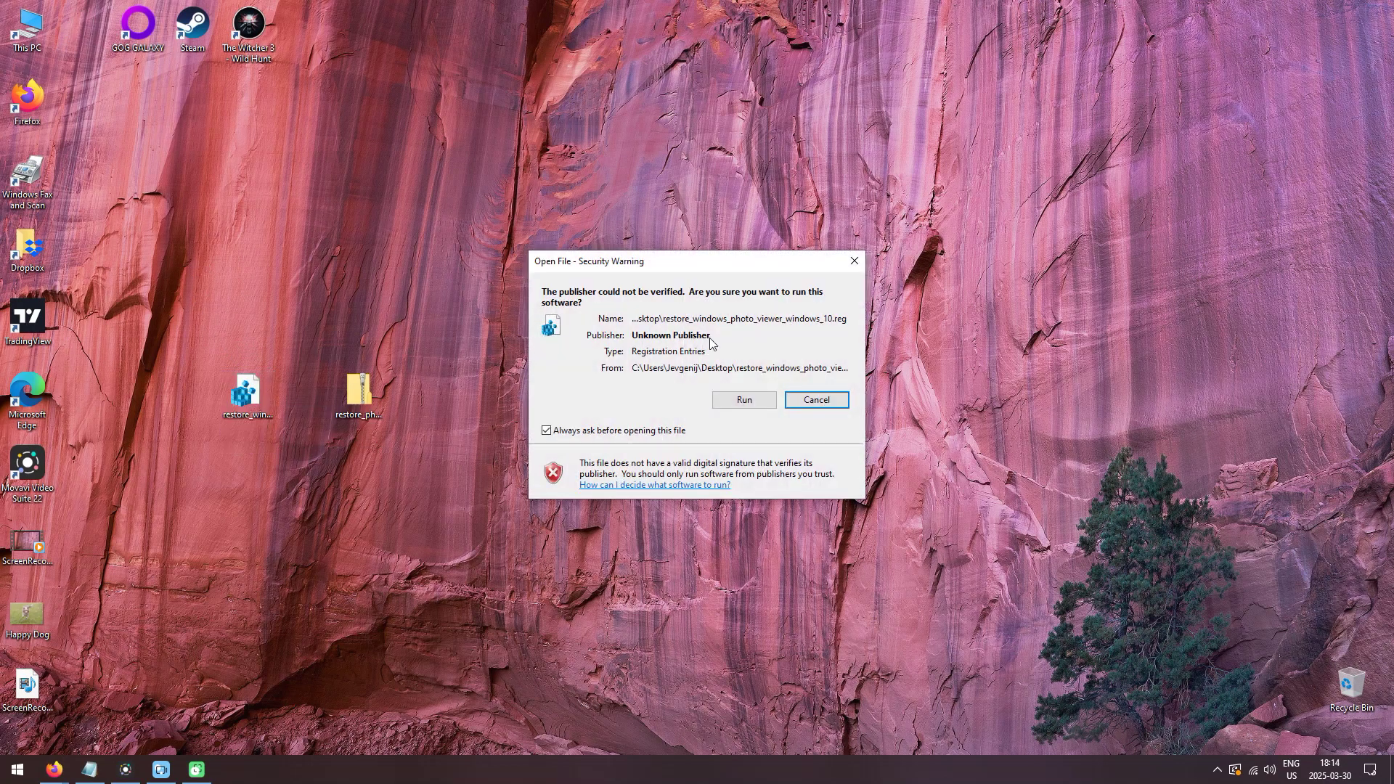
left_click(735, 399)
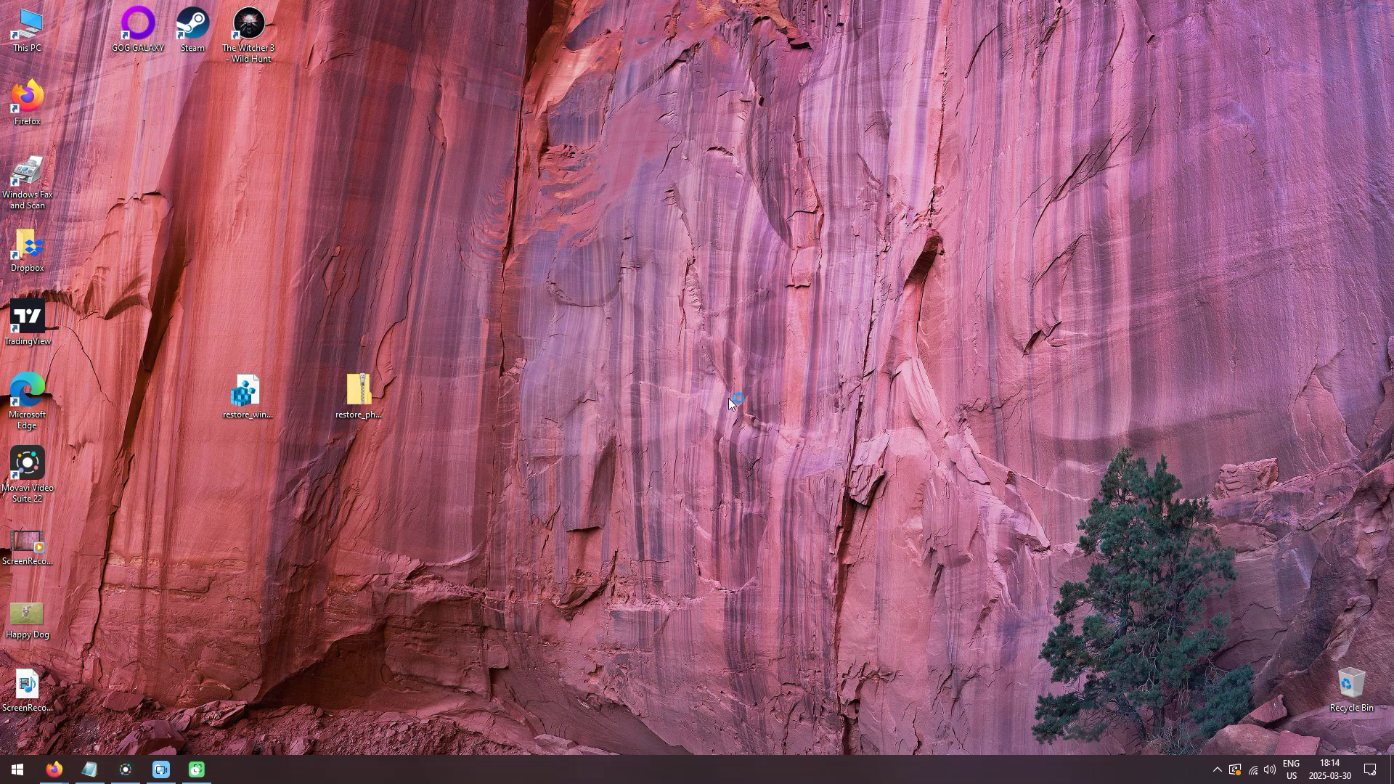
mouse_move(1244, 287)
left_mouse_down()
mouse_move(678, 284)
mouse_move(682, 274)
left_mouse_up()
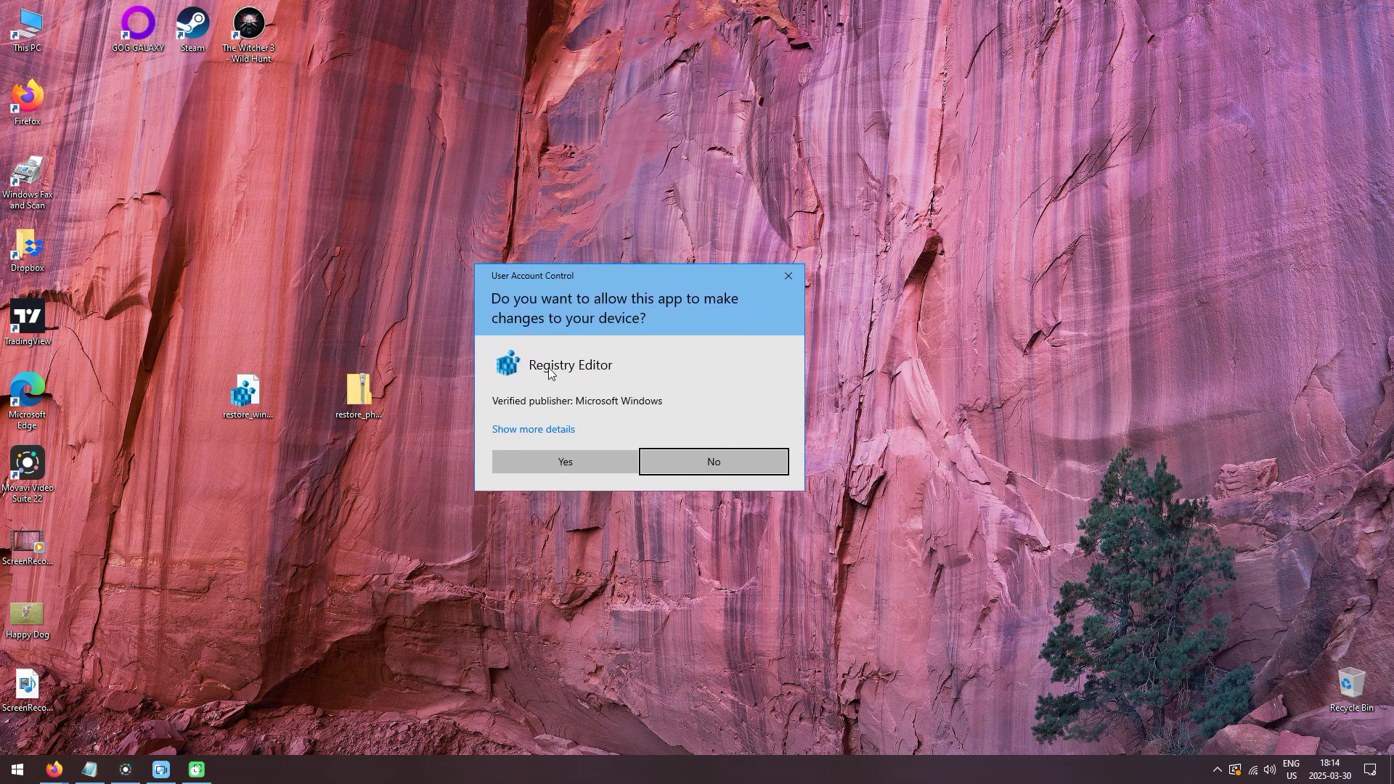
left_click(565, 461)
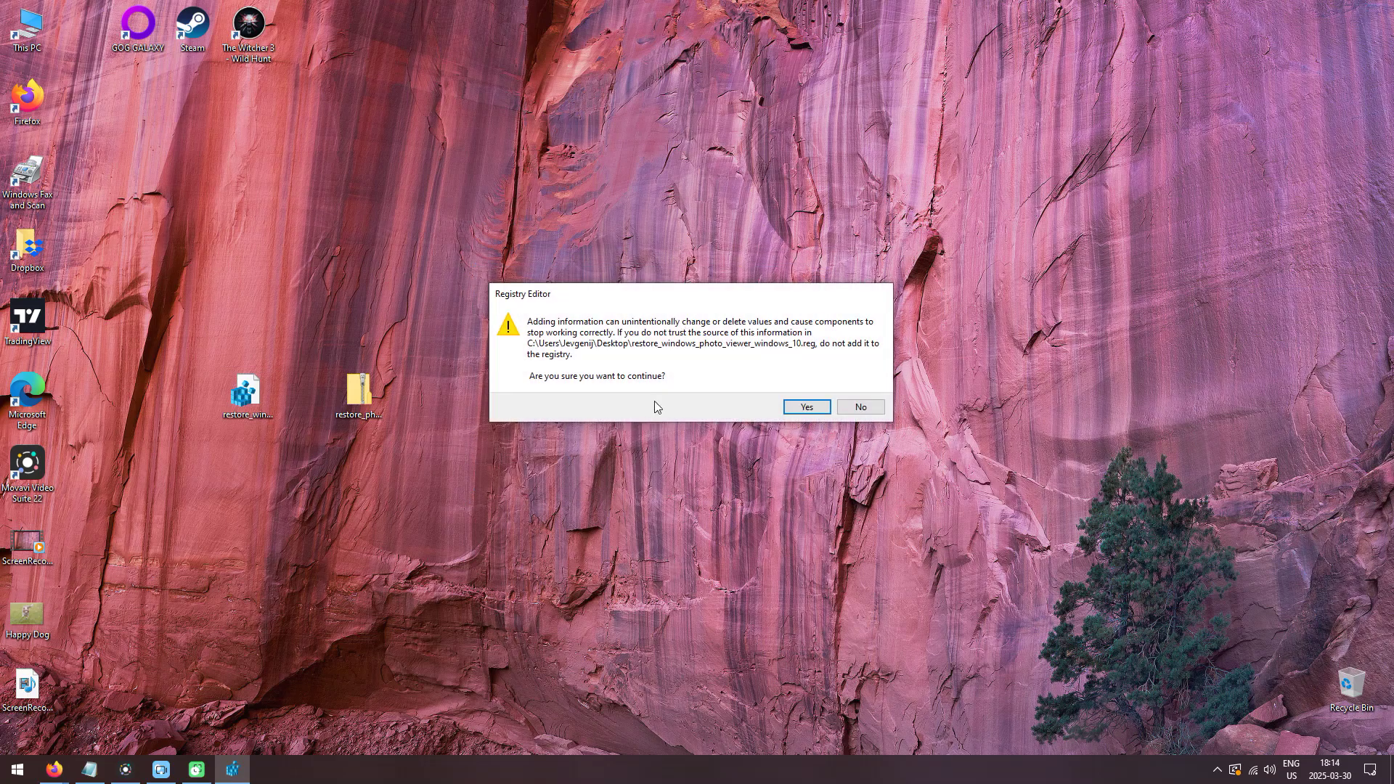
left_click(819, 411)
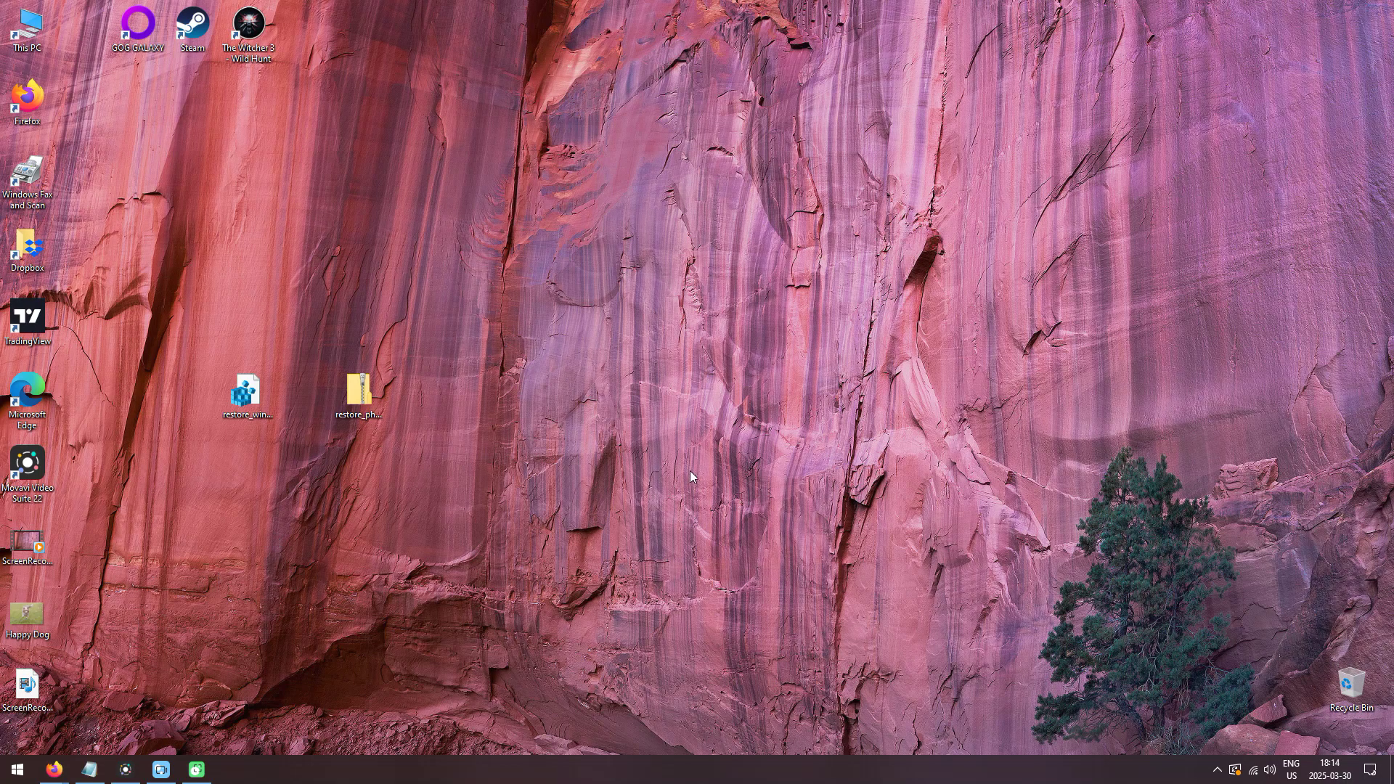
left_click(14, 771)
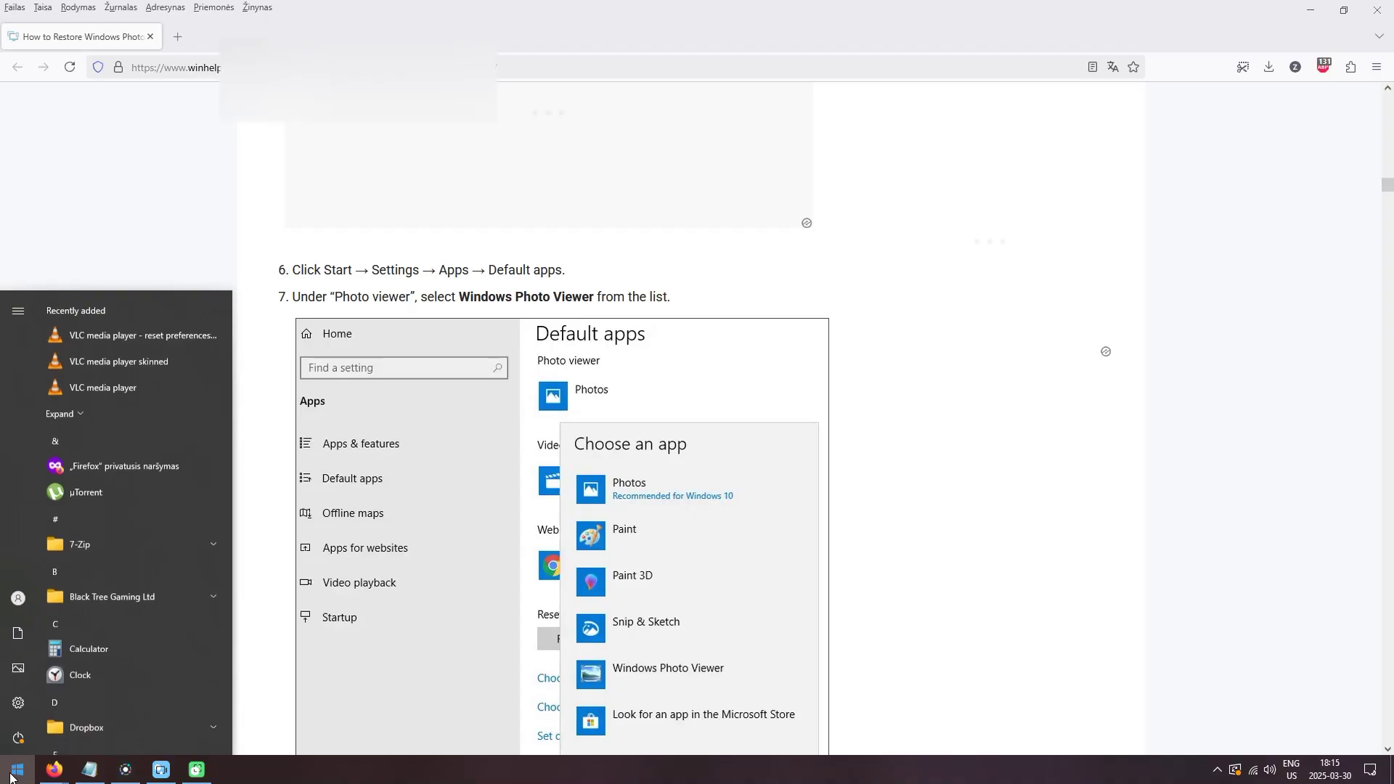
type("settings")
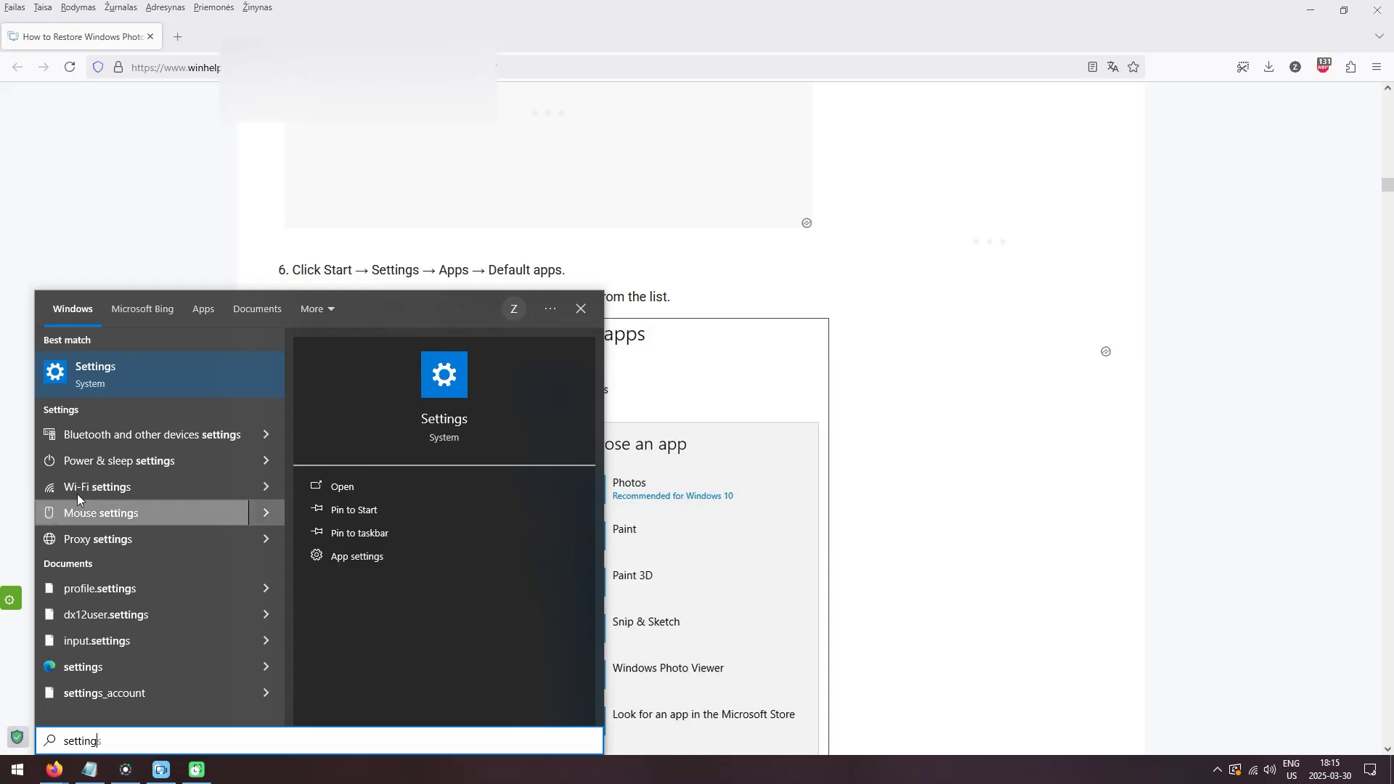
left_click(125, 378)
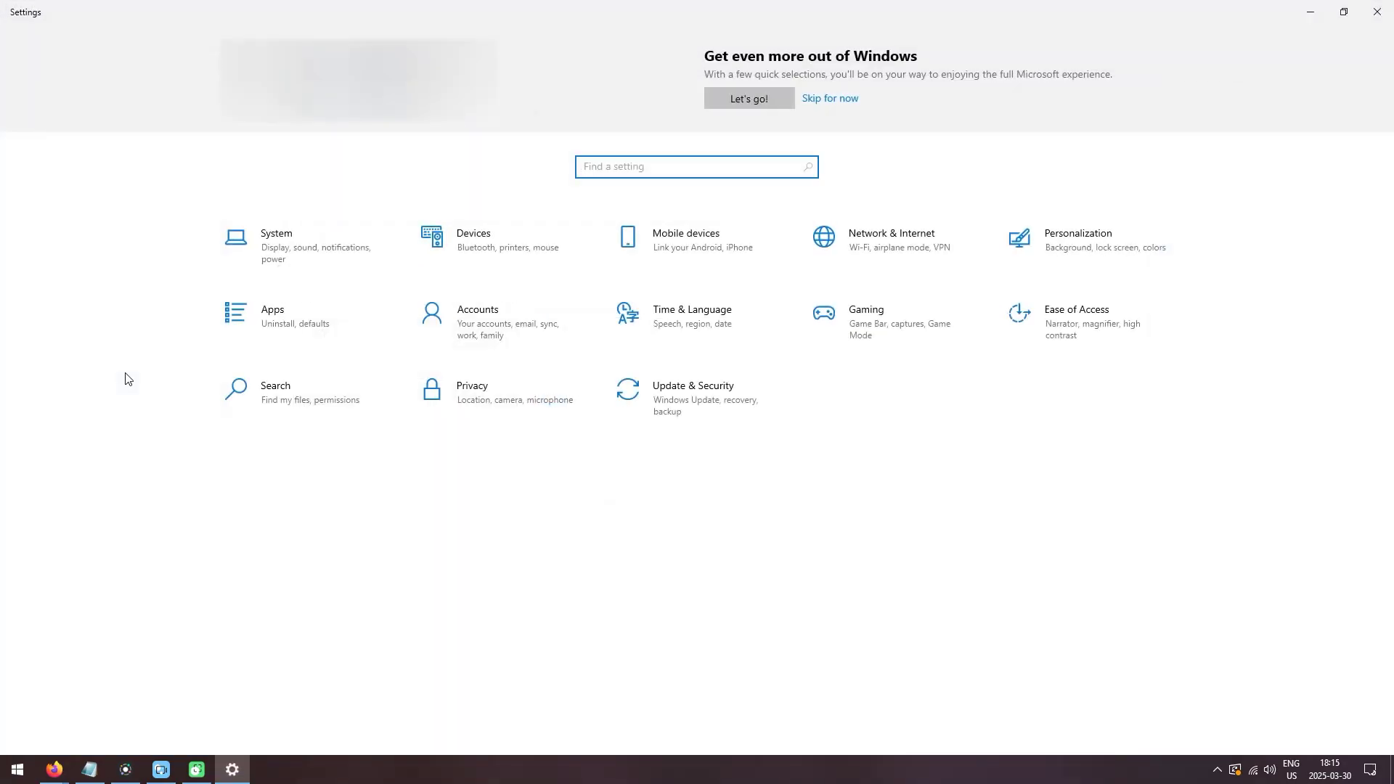
- In Apps > Default apps, keep Windows Photo Viewer as the Photo viewer choice
left_click(296, 329)
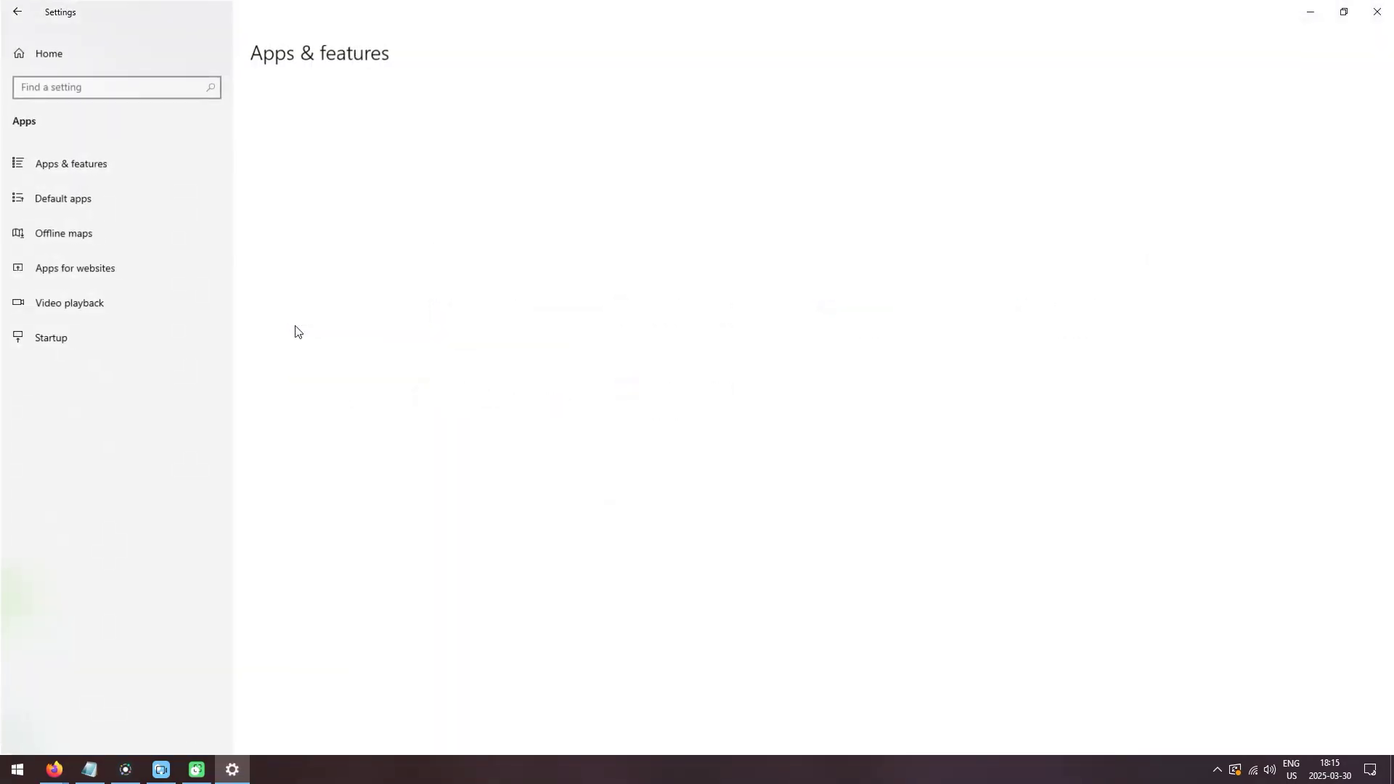
left_click(124, 209)
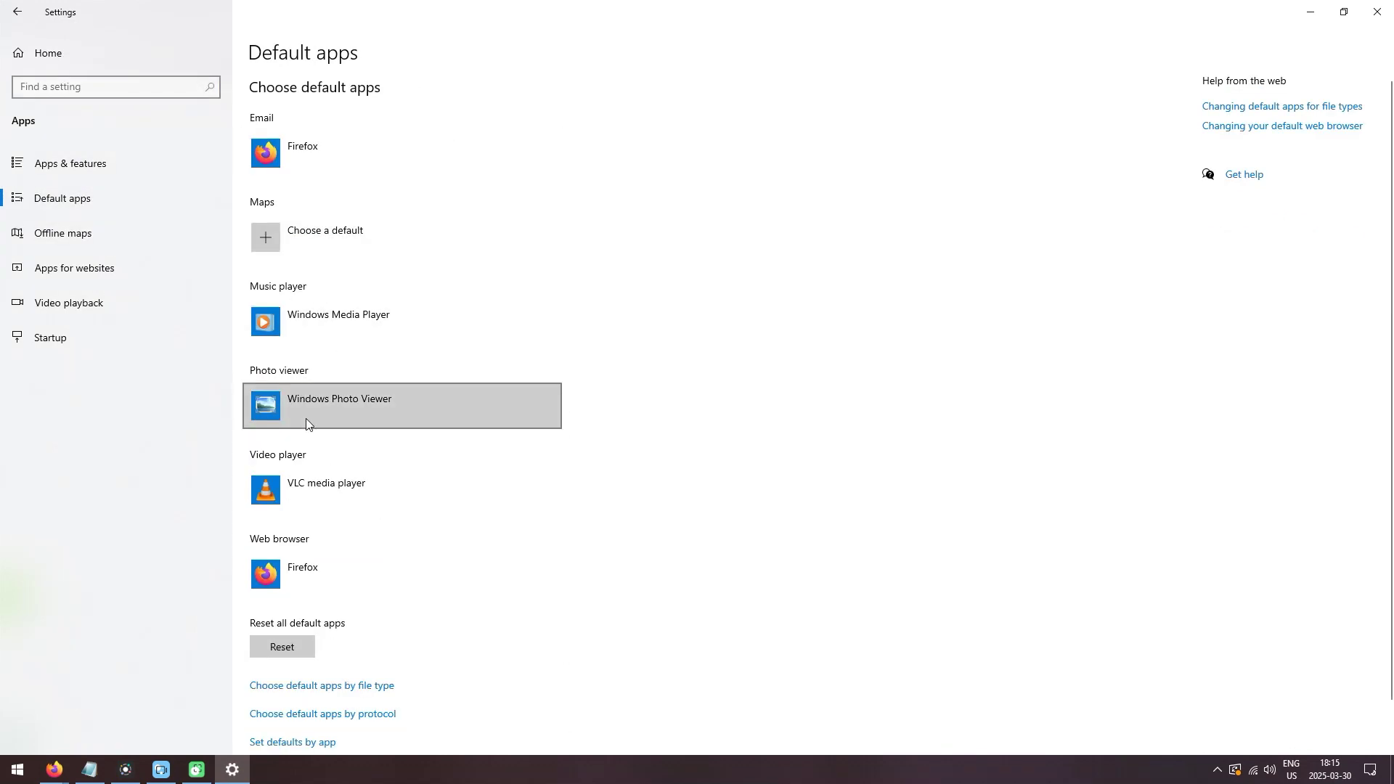
left_click(337, 410)
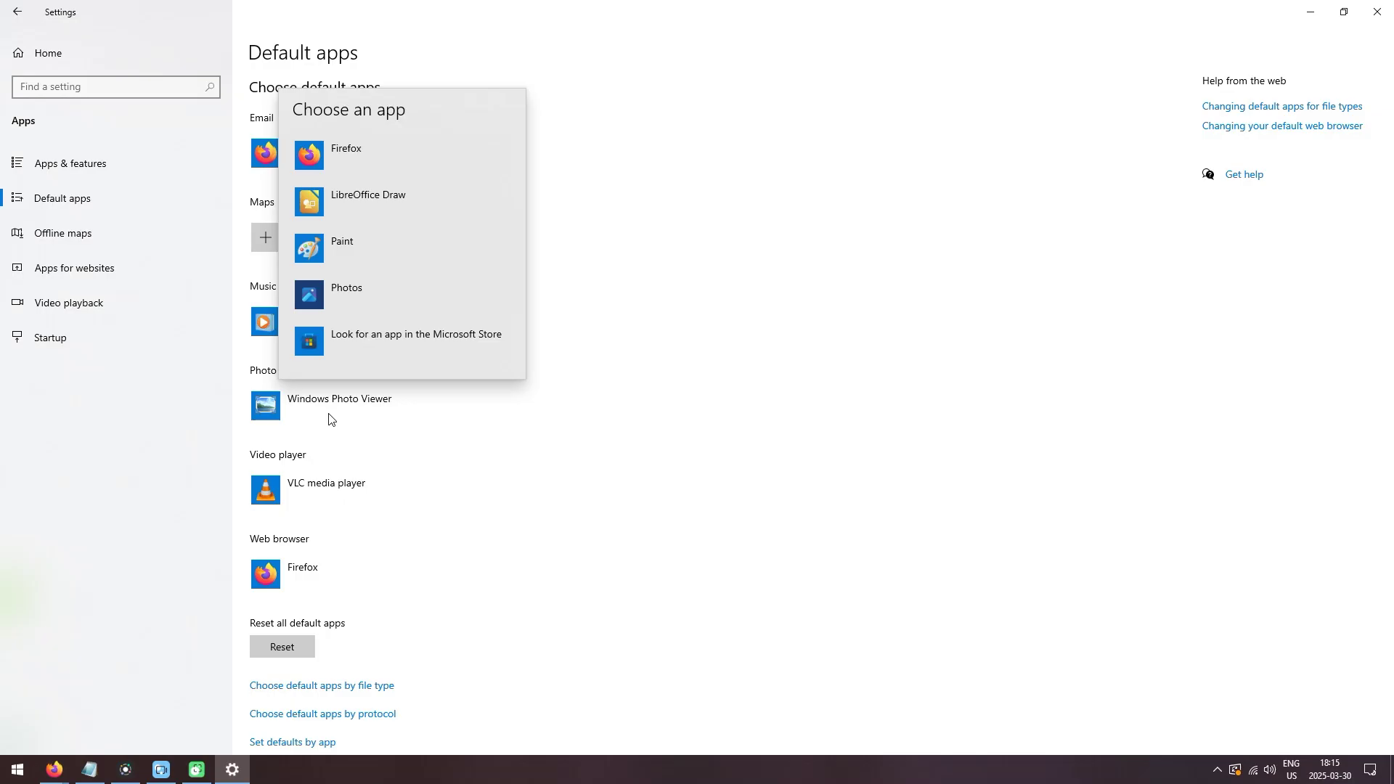
left_click(839, 426)
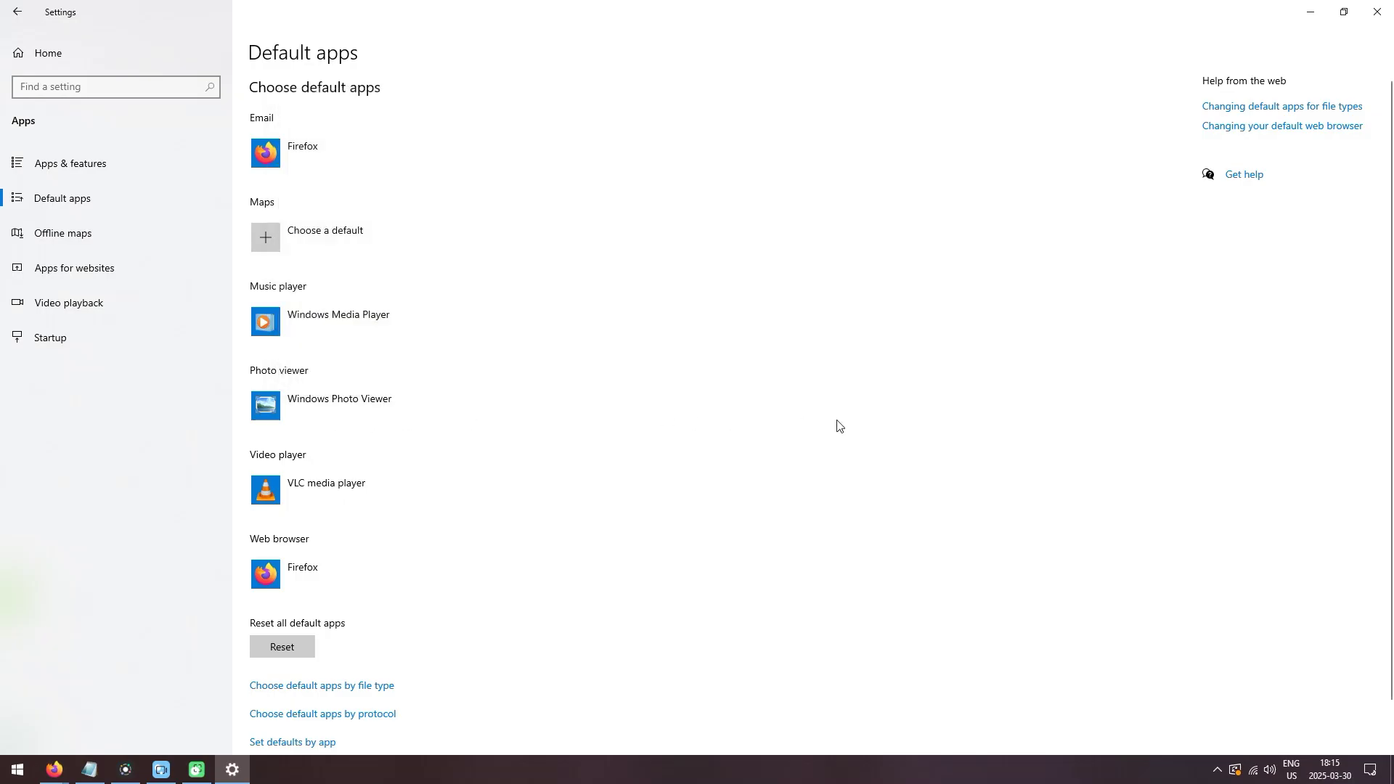